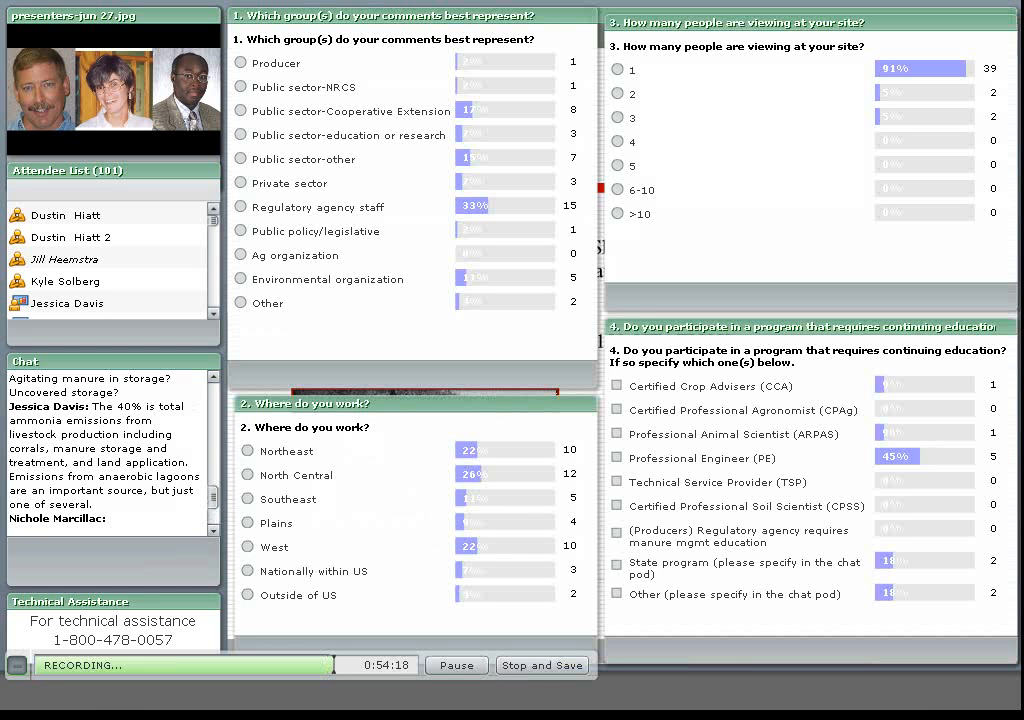
Step: Collapse the recording toolbar so evaluation questions 5 to 8 fill the layout
{"action": "left_click", "coordinate": [16, 665]}
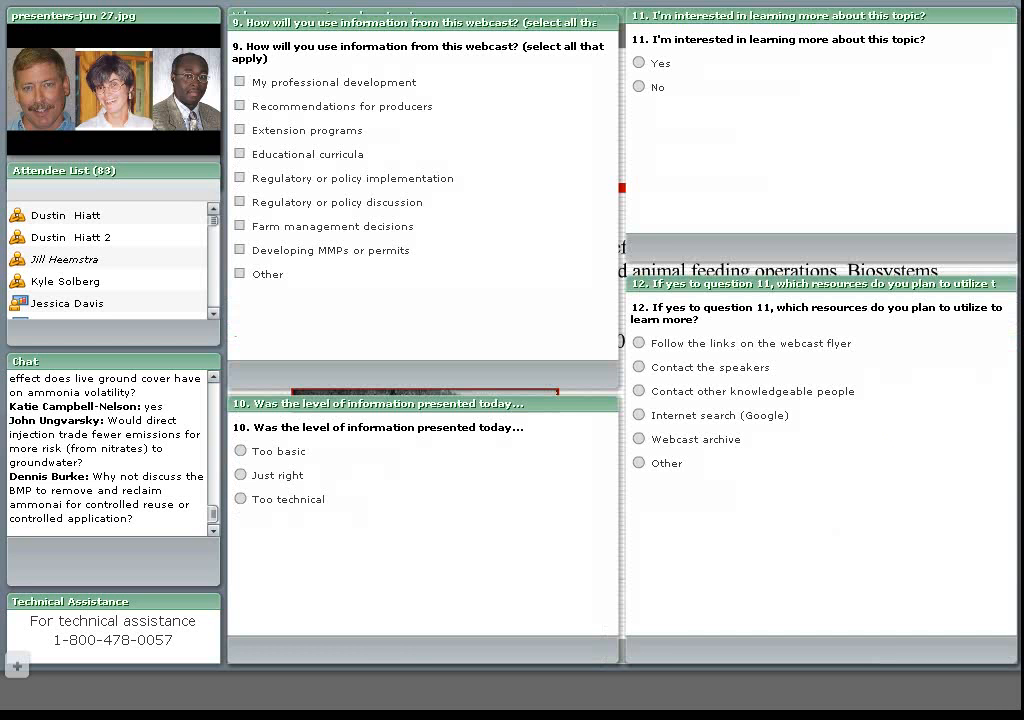
Step: Expand the local recording bar to show elapsed time with Pause and Stop and Save
{"action": "left_click", "coordinate": [17, 666]}
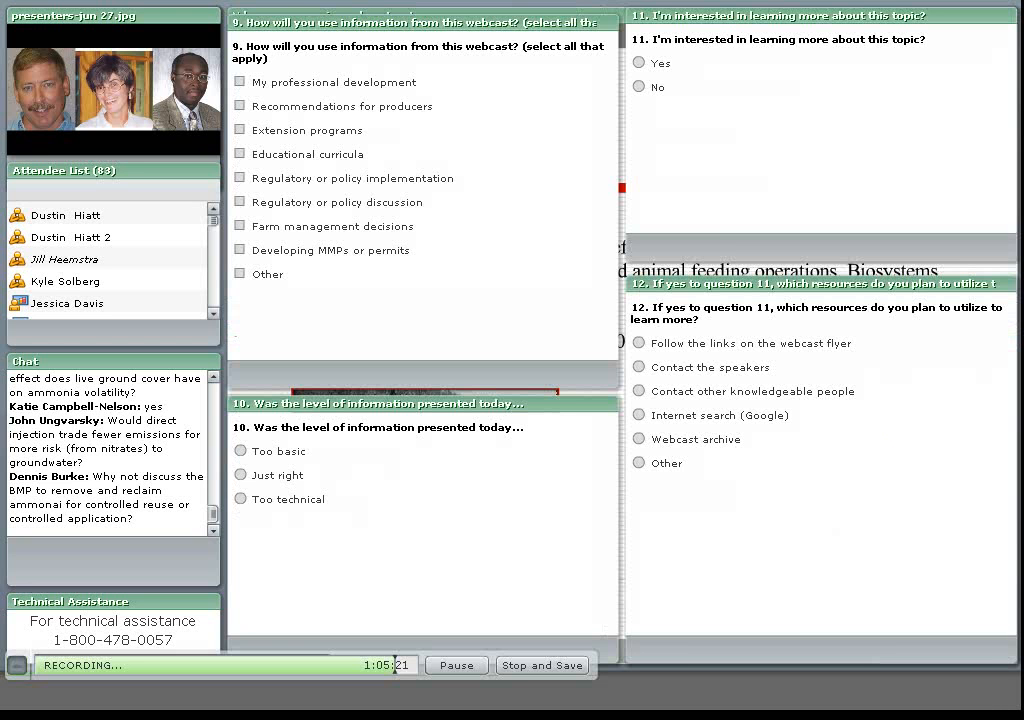